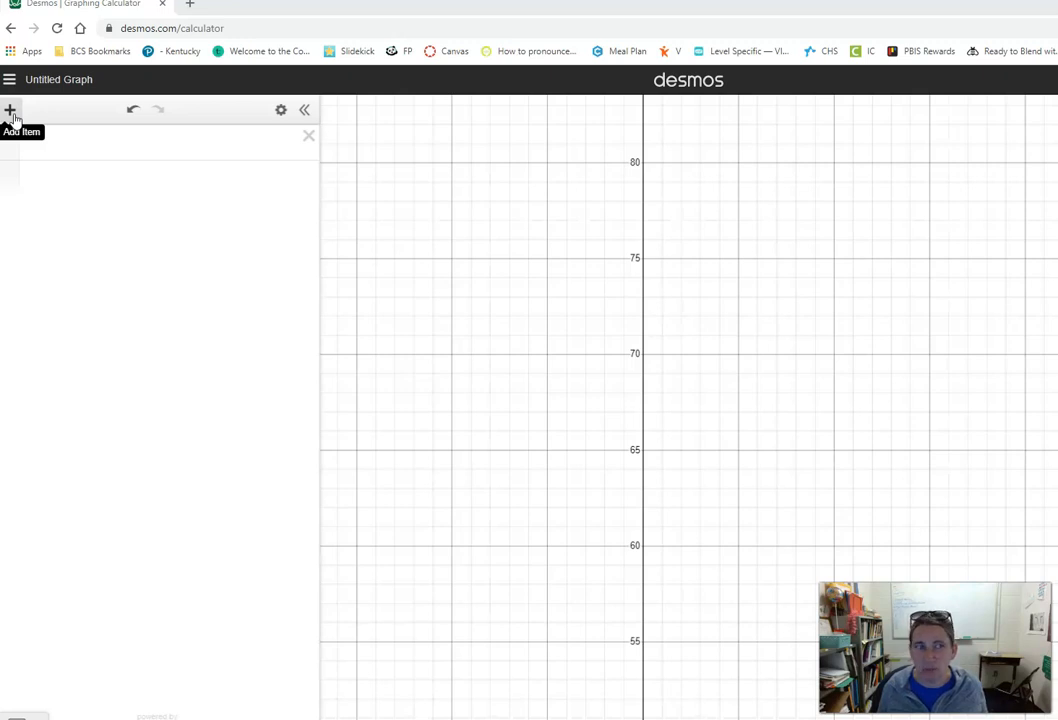
# Add a table and fill its x_1 column with 0, 1, 1.5, 1.5, 2, 2, 3, 4 and 5
pyautogui.click(12, 112)
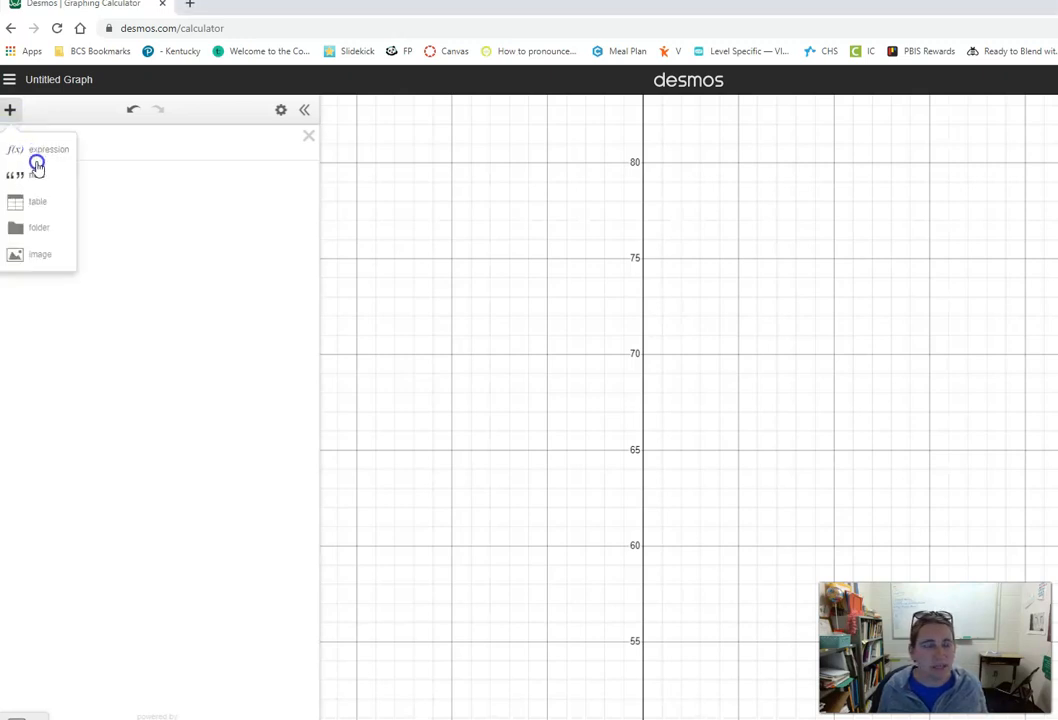
pyautogui.click(38, 201)
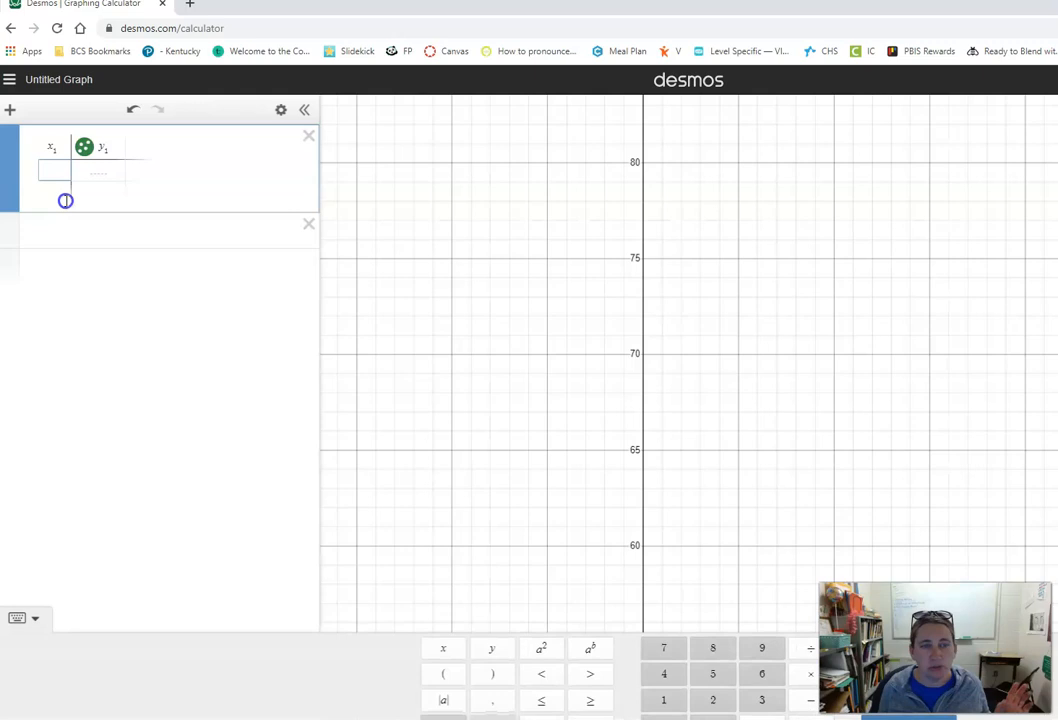
pyautogui.write('0')
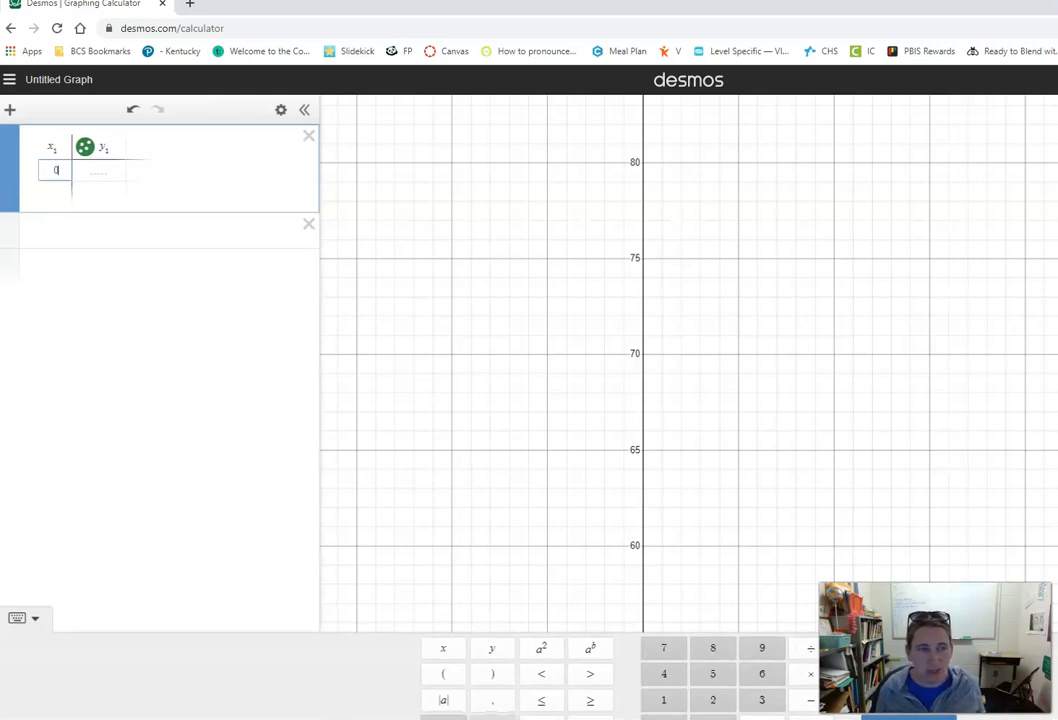
pyautogui.press('Return')
pyautogui.write('1')
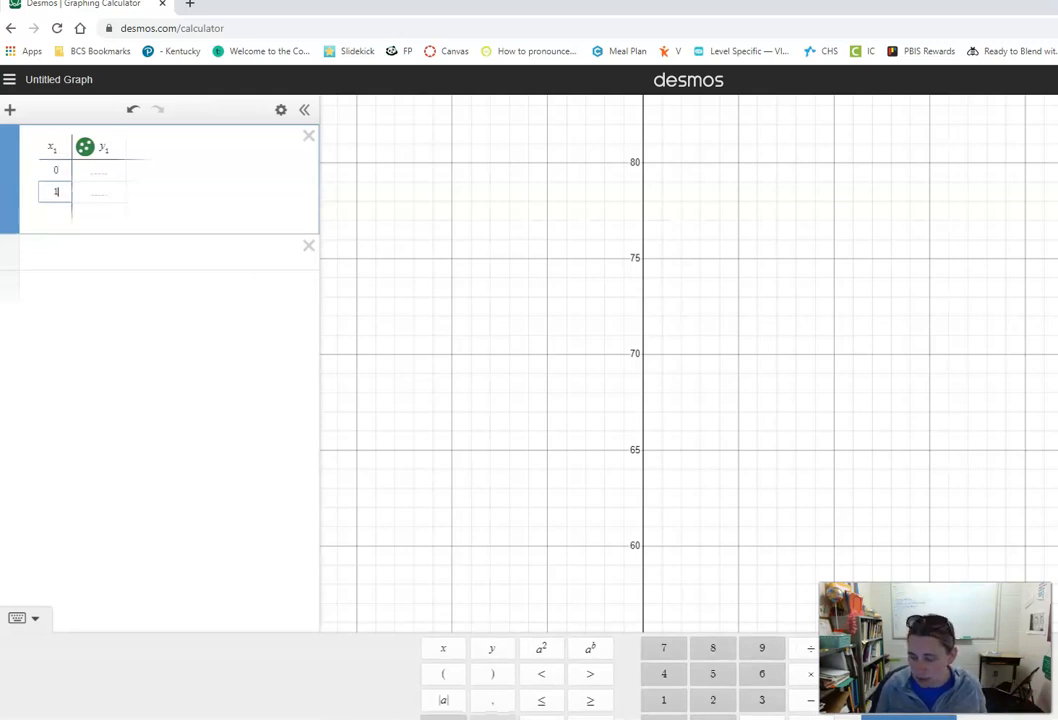
pyautogui.press('Return')
pyautogui.write('1.5')
pyautogui.press('Return')
pyautogui.write('1.5')
pyautogui.press('Return')
pyautogui.write('2')
pyautogui.press('Return')
pyautogui.write('2')
pyautogui.press('Return')
pyautogui.write('3')
pyautogui.press('Return')
pyautogui.write('4')
pyautogui.press('Return')
pyautogui.write('5')
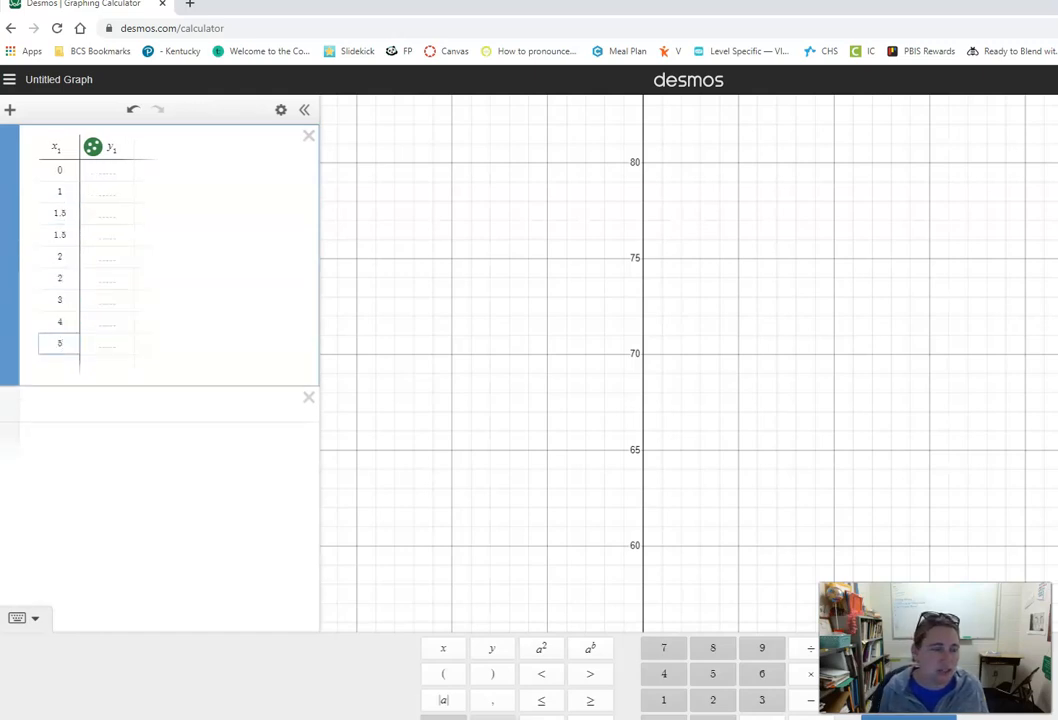
# Fill the table's y_1 column with 50, 70, 80, 82, 83, 86, 98, 97 and 100
pyautogui.click(103, 172)
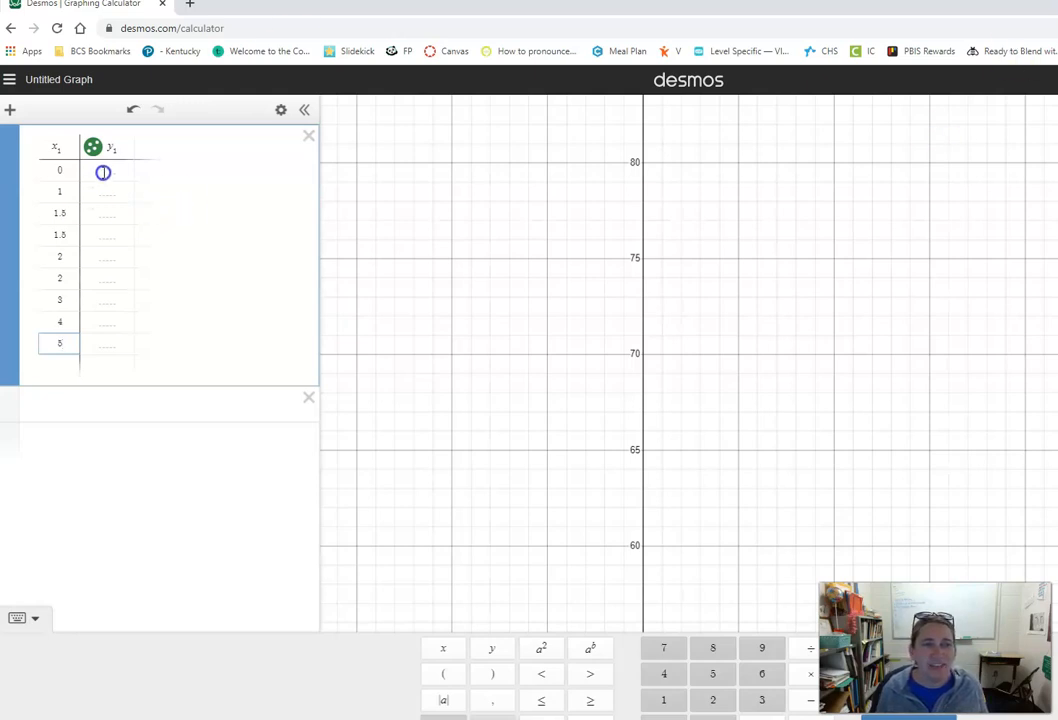
pyautogui.press('Return')
pyautogui.write('70')
pyautogui.press('Return')
pyautogui.write('80')
pyautogui.press('Return')
pyautogui.write('82')
pyautogui.press('Return')
pyautogui.write('83')
pyautogui.press('Return')
pyautogui.write('86')
pyautogui.press('Return')
pyautogui.write('98')
pyautogui.press('Return')
pyautogui.write('97')
pyautogui.press('Return')
pyautogui.write('90')
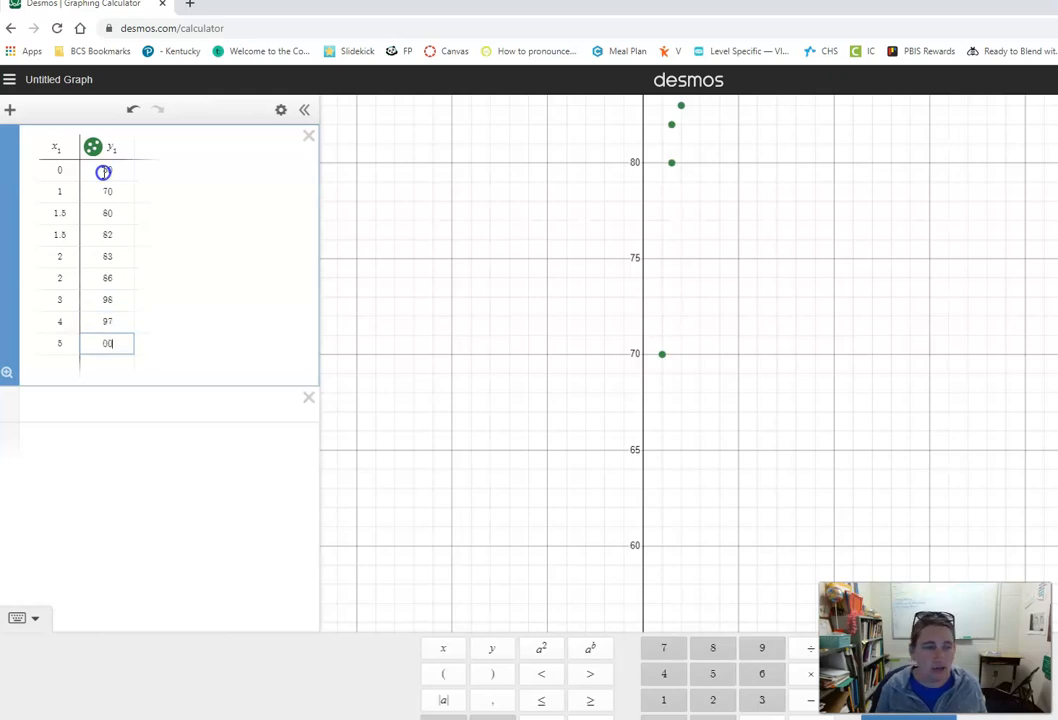
pyautogui.press('Return')
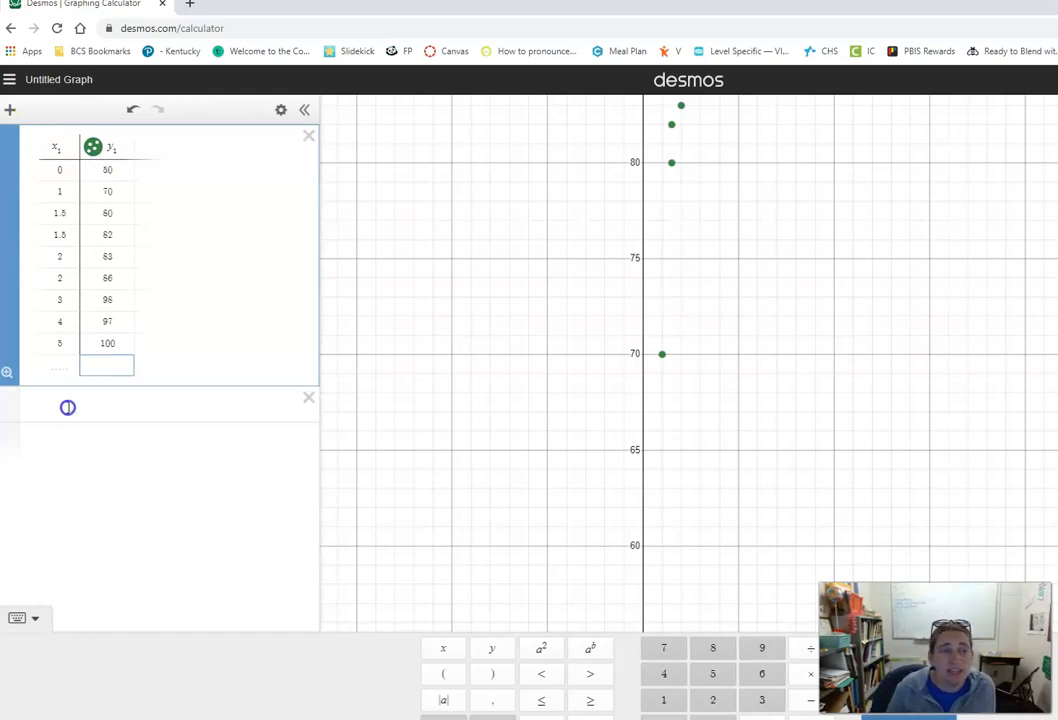
# Enter y_1 as a new expression and move that expression above the data table
pyautogui.click(68, 407)
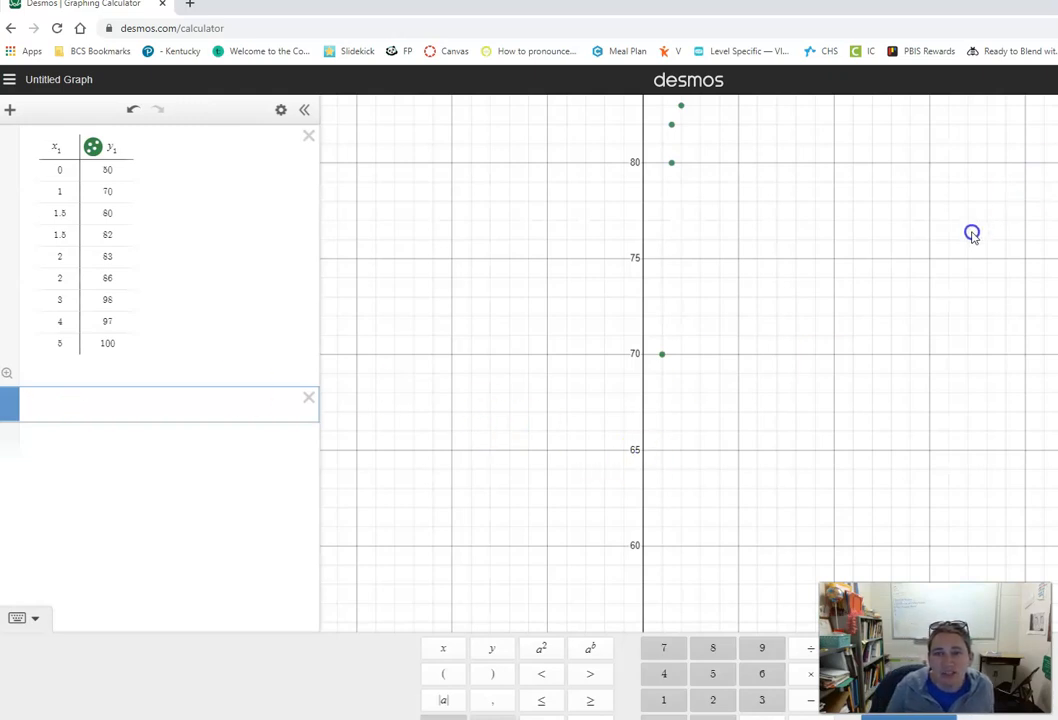
pyautogui.moveTo(940, 222); pyautogui.dragTo(916, 408)
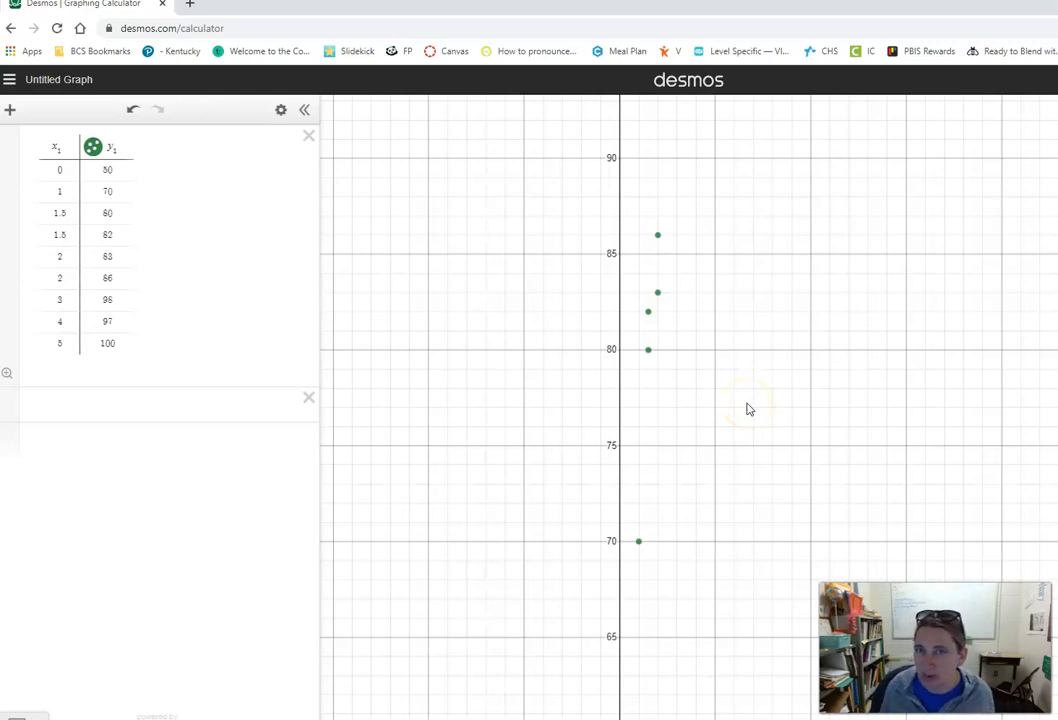
pyautogui.click(199, 401)
pyautogui.write('y_1')
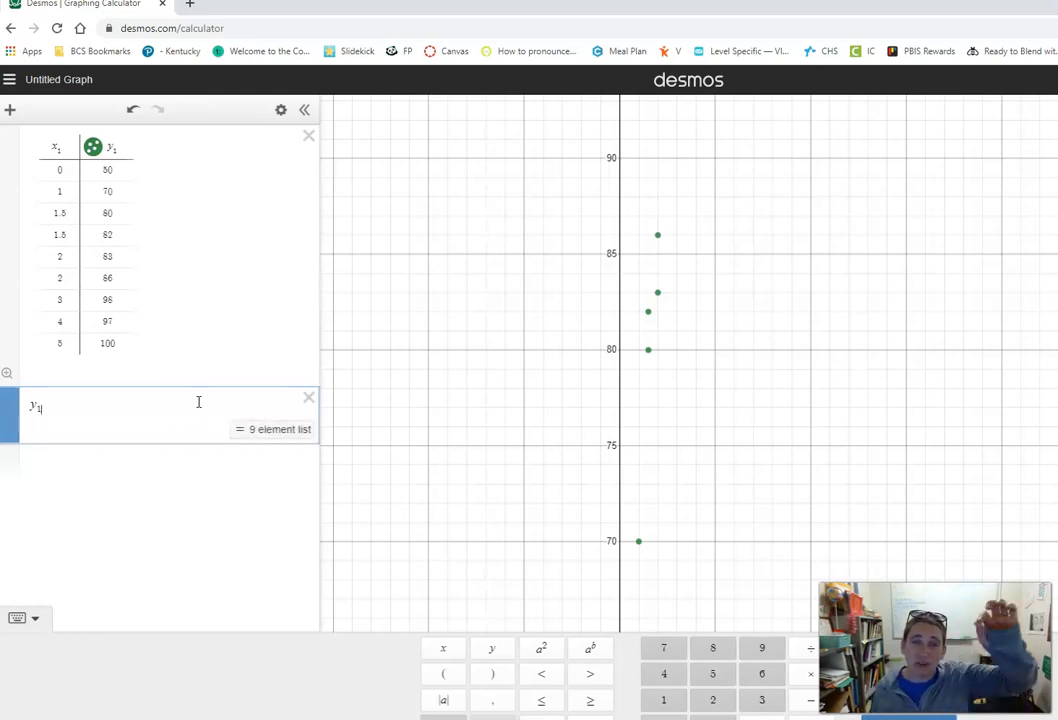
pyautogui.moveTo(10, 422); pyautogui.dragTo(21, 156)
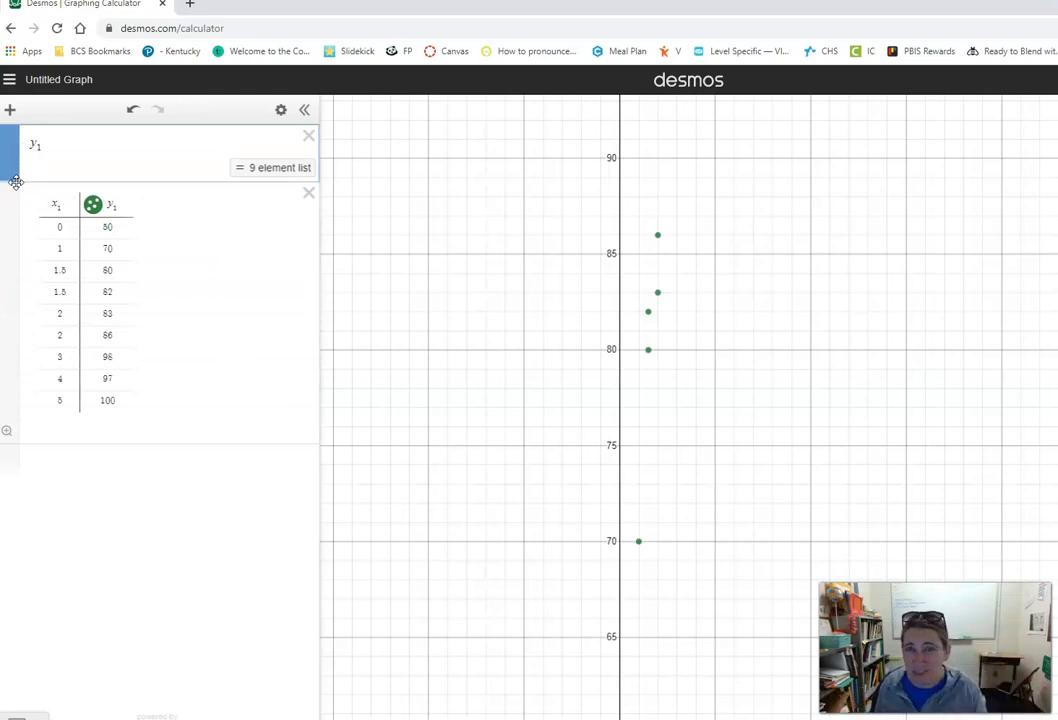
# Complete the y_1 expression as the linear regression y_1 ~ mx_1 + b
pyautogui.click(49, 144)
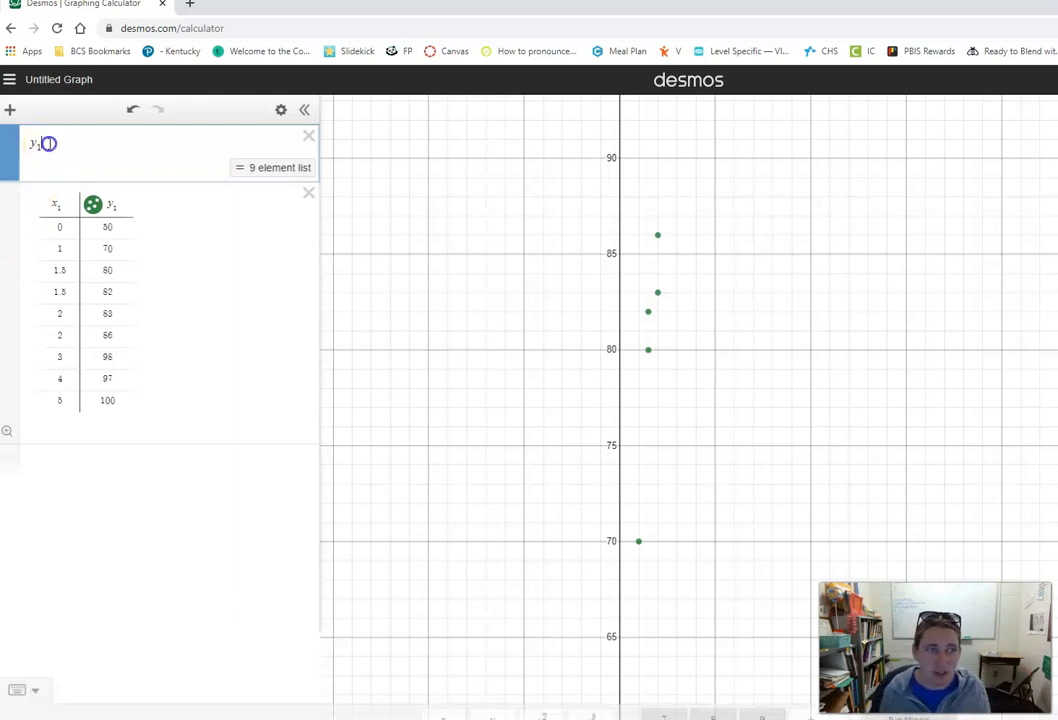
pyautogui.click(49, 172)
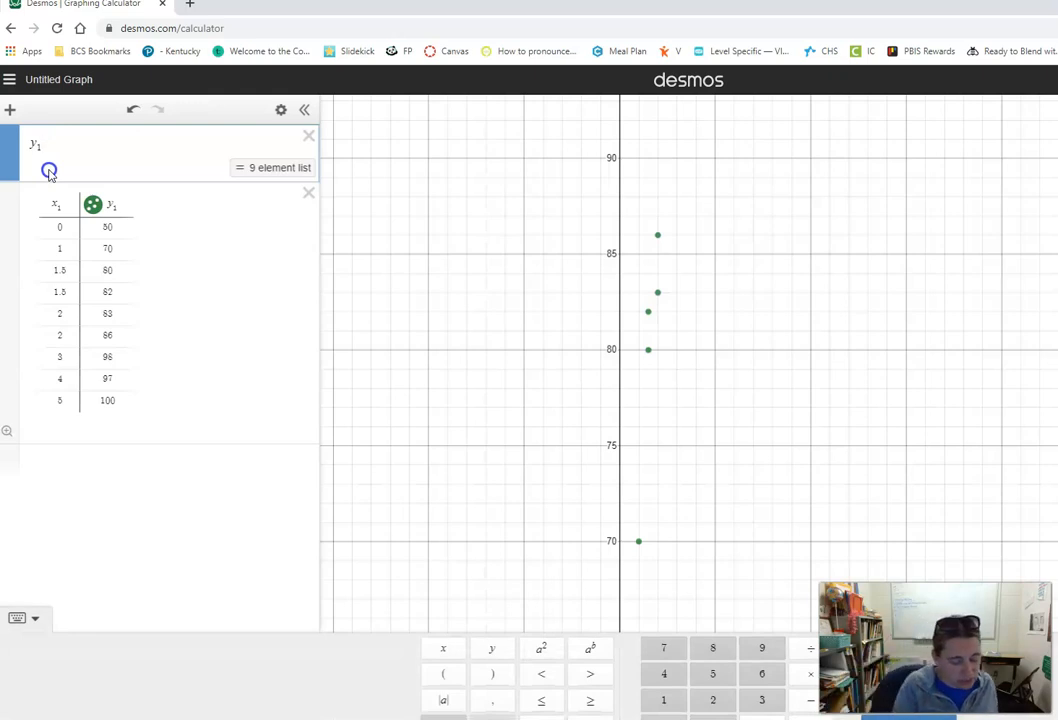
pyautogui.write('~ ')
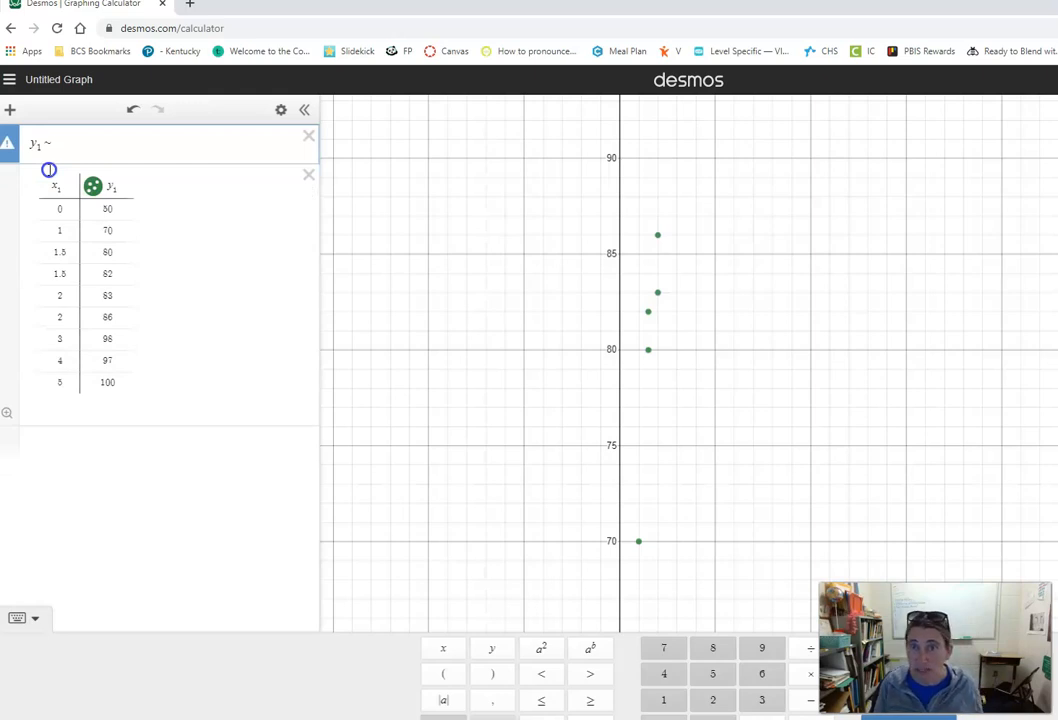
pyautogui.write('mx')
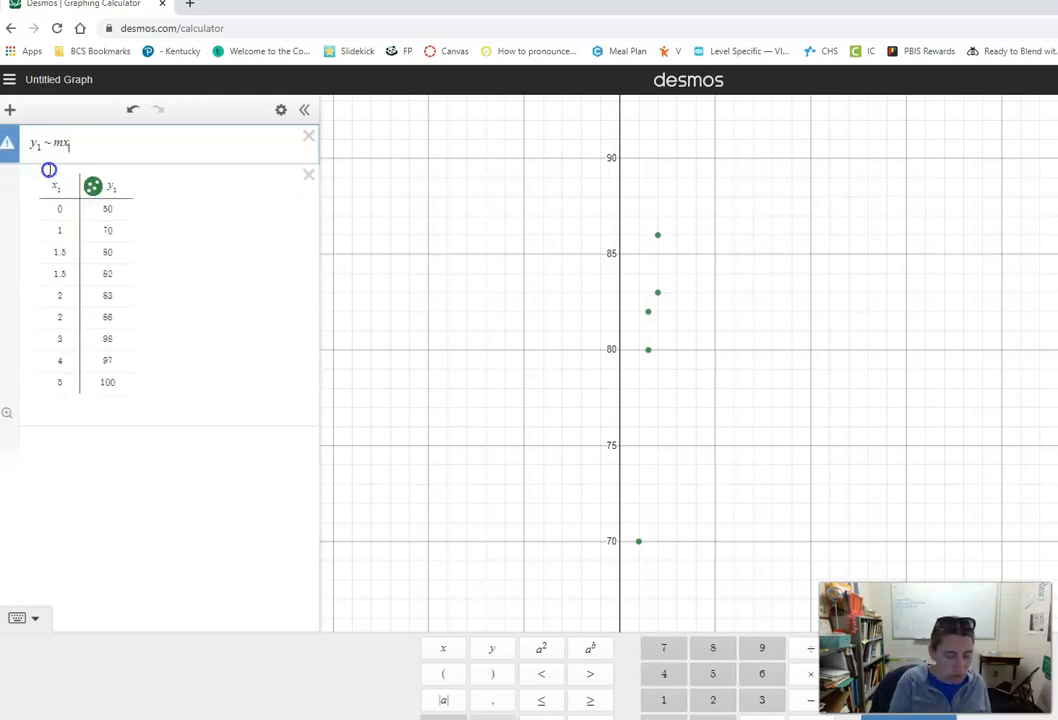
pyautogui.write('1 ')
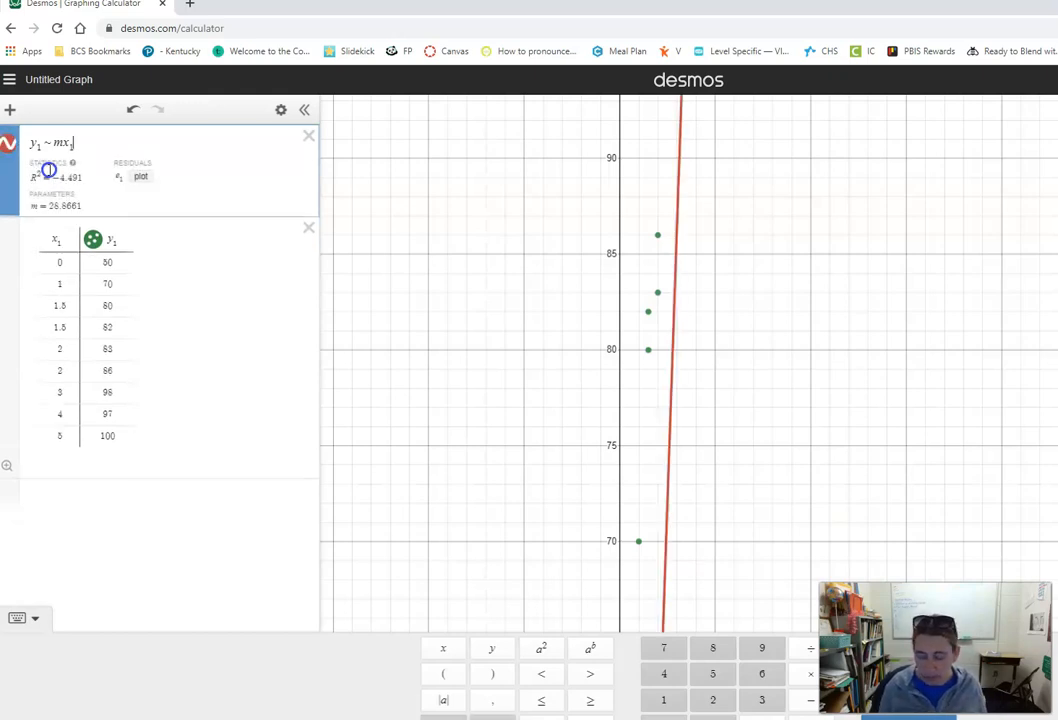
pyautogui.write('+ b')
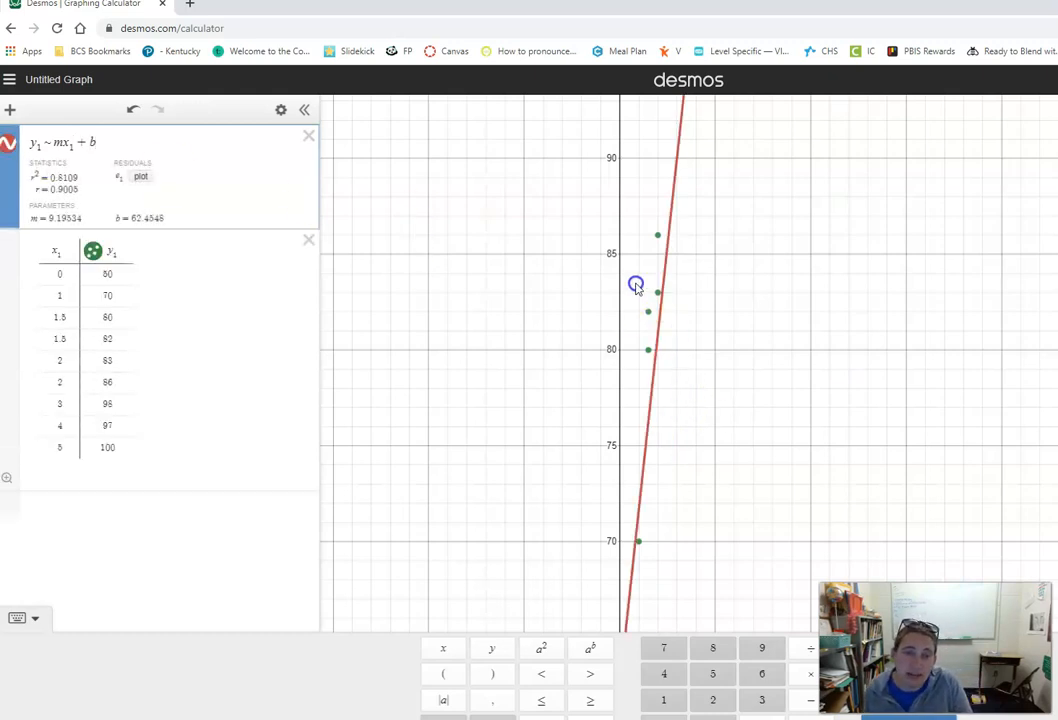
# Enable the Drag option for the table's y_1 points so the plotted points can be moved on the graph
pyautogui.scroll(1, 725, 315)
pyautogui.scroll(-2, 725, 317)
pyautogui.scroll(-2, 725, 317)
pyautogui.scroll(-2, 725, 317)
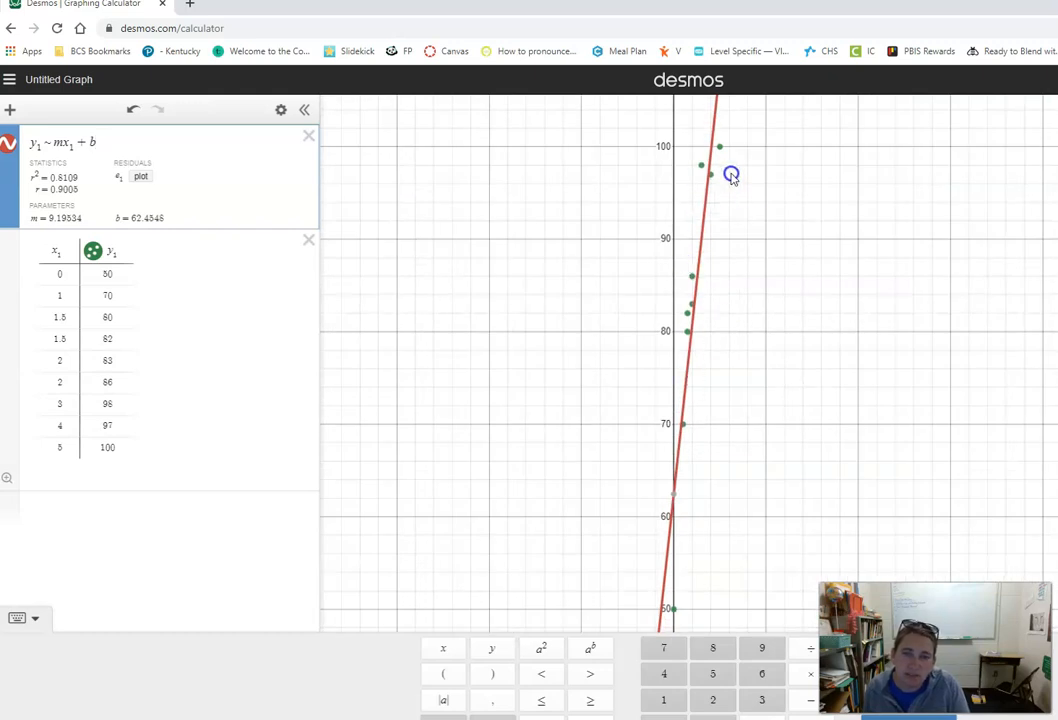
pyautogui.click(33, 190)
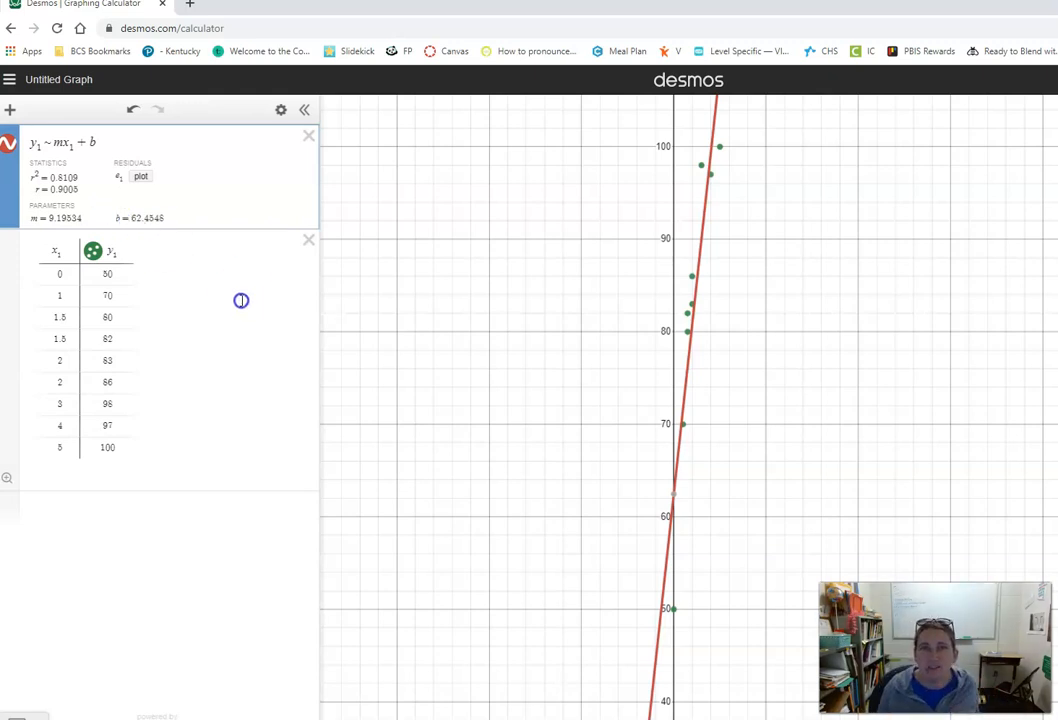
pyautogui.click(93, 251)
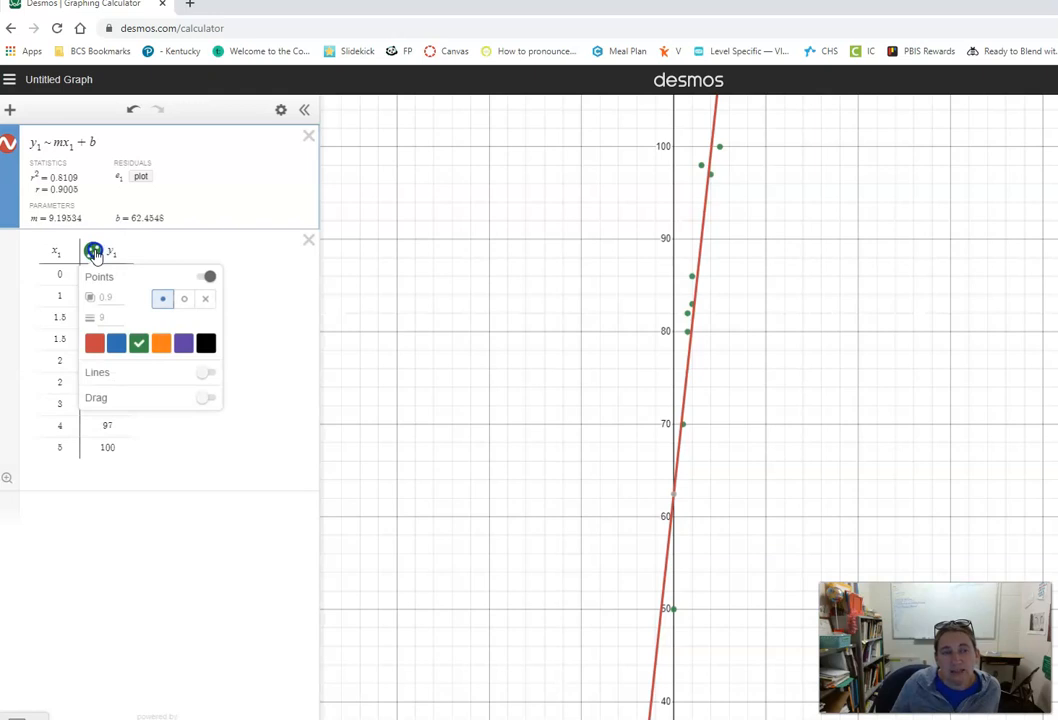
pyautogui.click(210, 399)
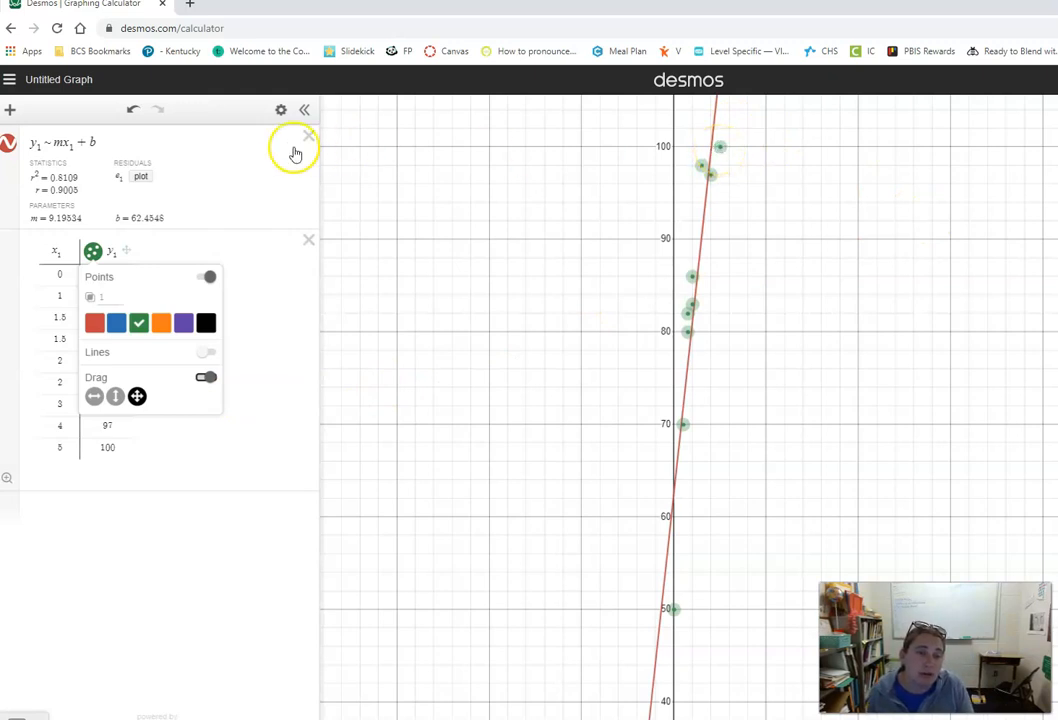
pyautogui.click(223, 245)
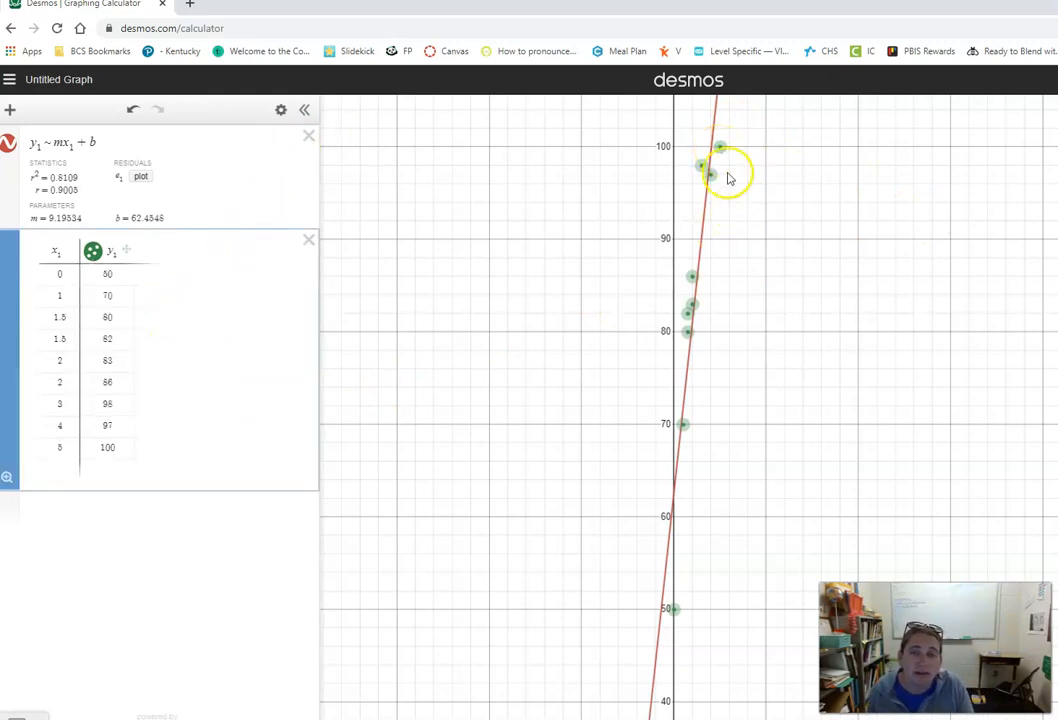
# Move the plotted point (5, 100) to about (11.2, 98.6) and from there to about (7, 92.75)
pyautogui.moveTo(724, 147); pyautogui.dragTo(777, 160)
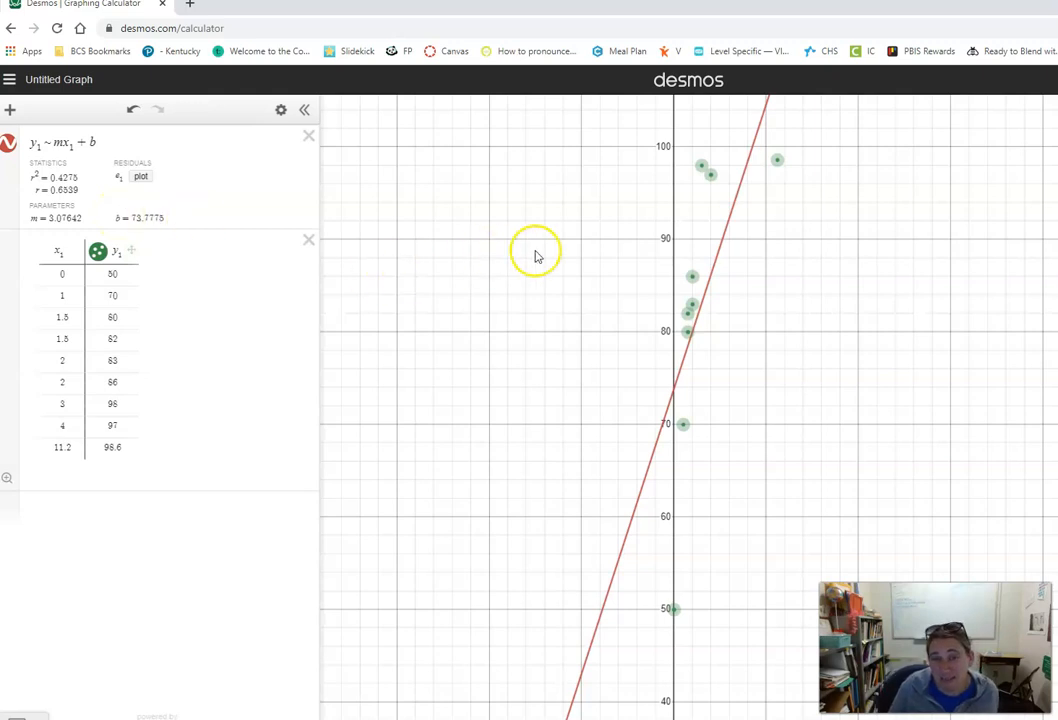
pyautogui.moveTo(777, 160); pyautogui.dragTo(739, 214)
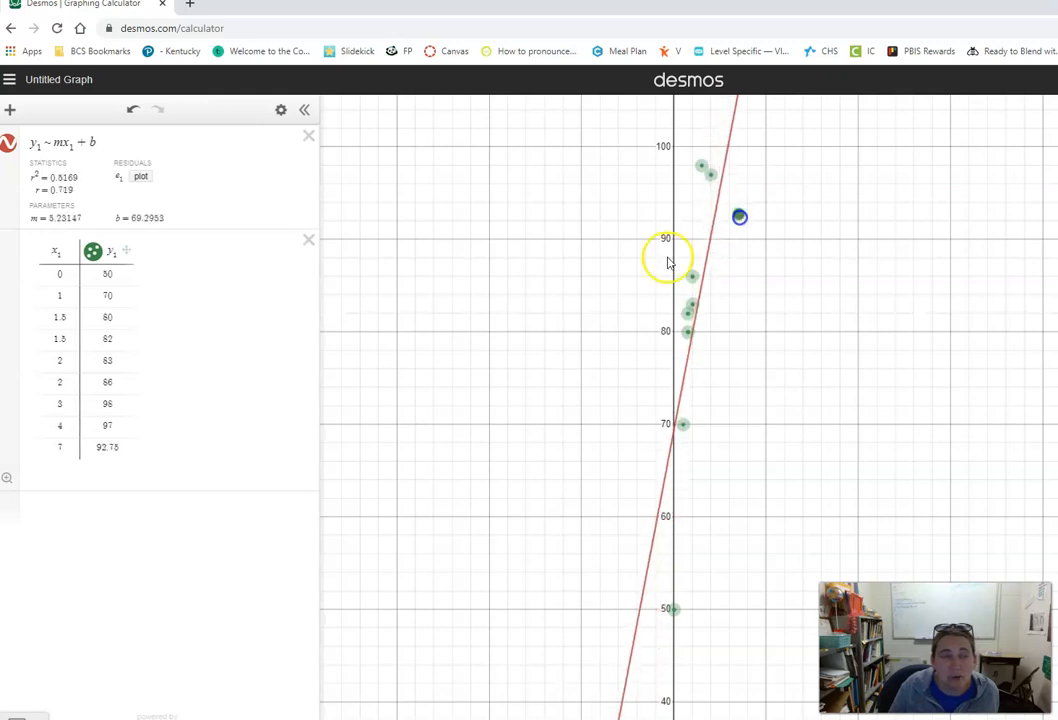
# Set the last table row to x_1 = 5 and y_1 = 100
pyautogui.click(58, 446)
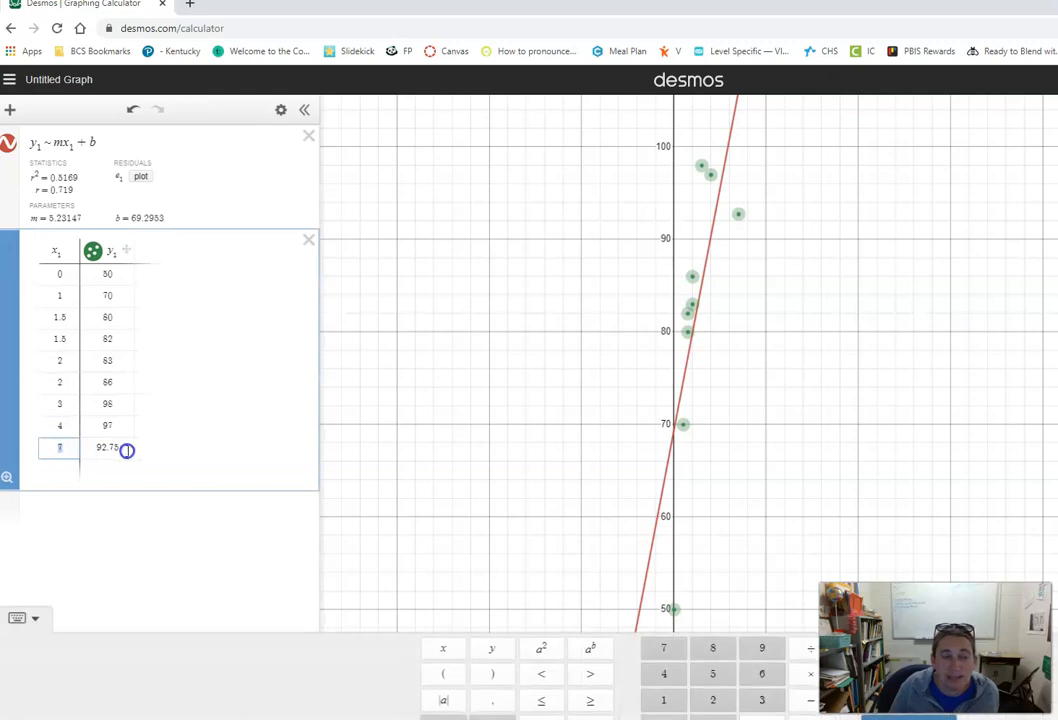
pyautogui.press('BackSpace')
pyautogui.write('5')
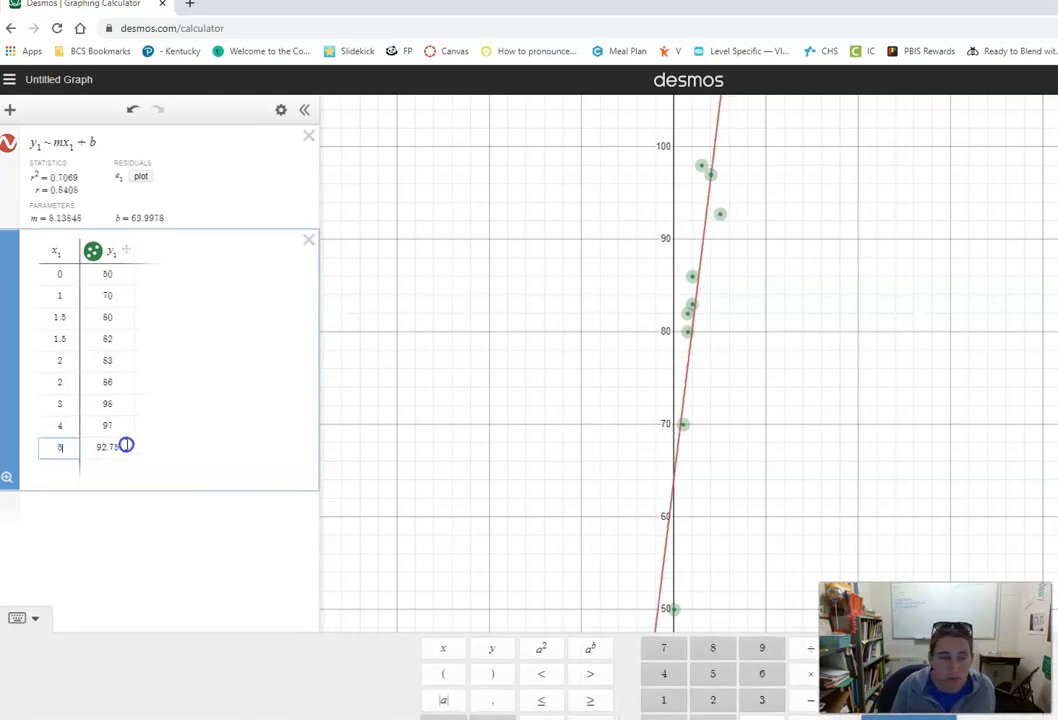
pyautogui.click(93, 447)
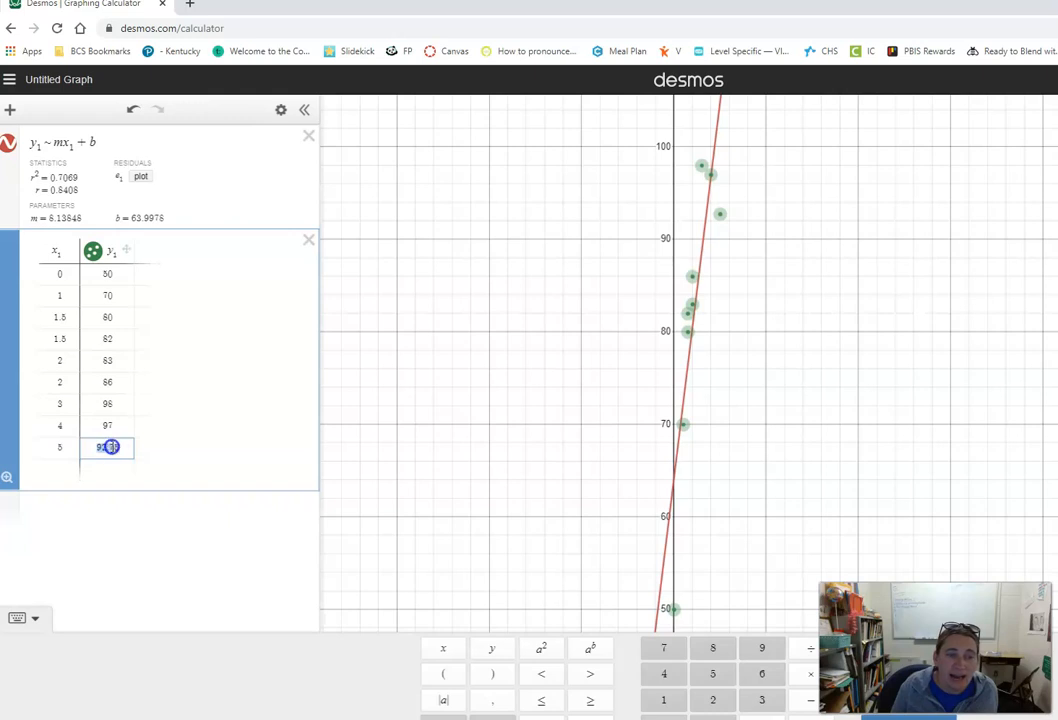
pyautogui.press('BackSpace')
pyautogui.press('BackSpace')
pyautogui.press('BackSpace')
pyautogui.press('BackSpace')
pyautogui.press('BackSpace')
pyautogui.write('100')
pyautogui.press('Return')
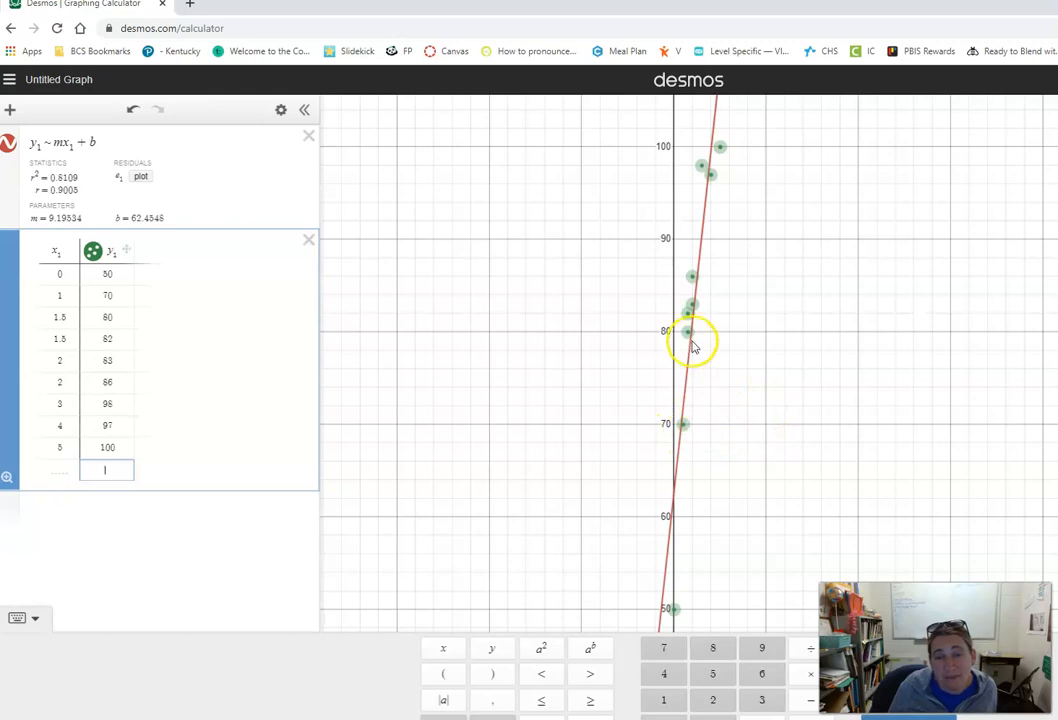
# Move the plotted point (1, 70) to about (1.1, 70) and show the coordinates of the point for x_1 = 4
pyautogui.click(684, 423)
pyautogui.moveTo(685, 424); pyautogui.dragTo(687, 423)
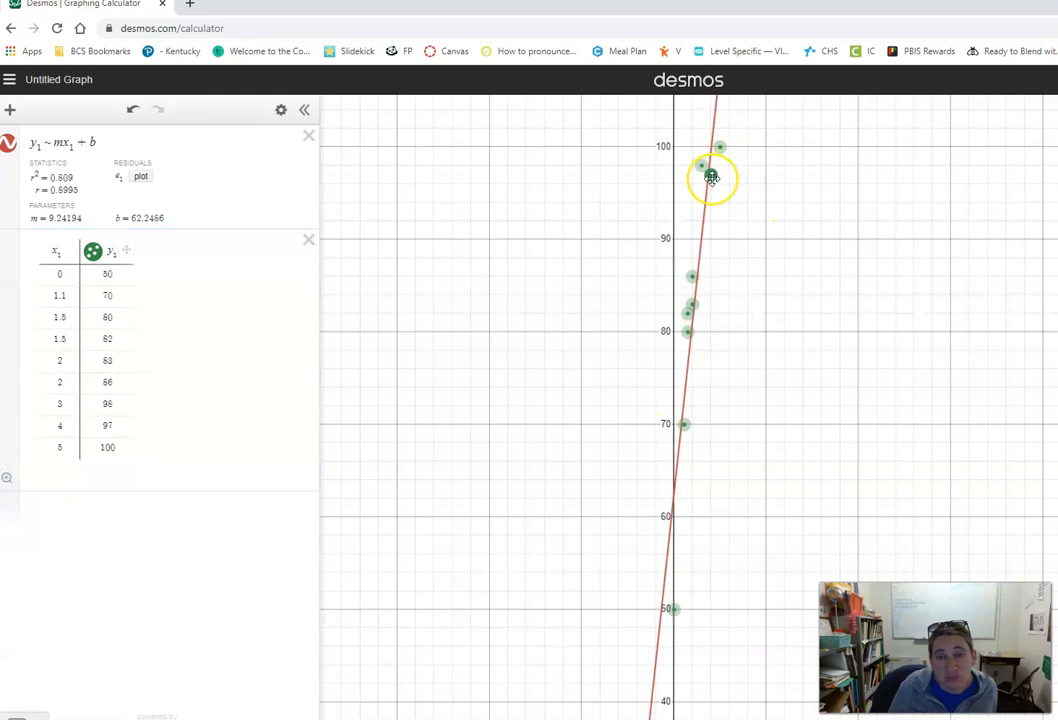
pyautogui.click(711, 177)
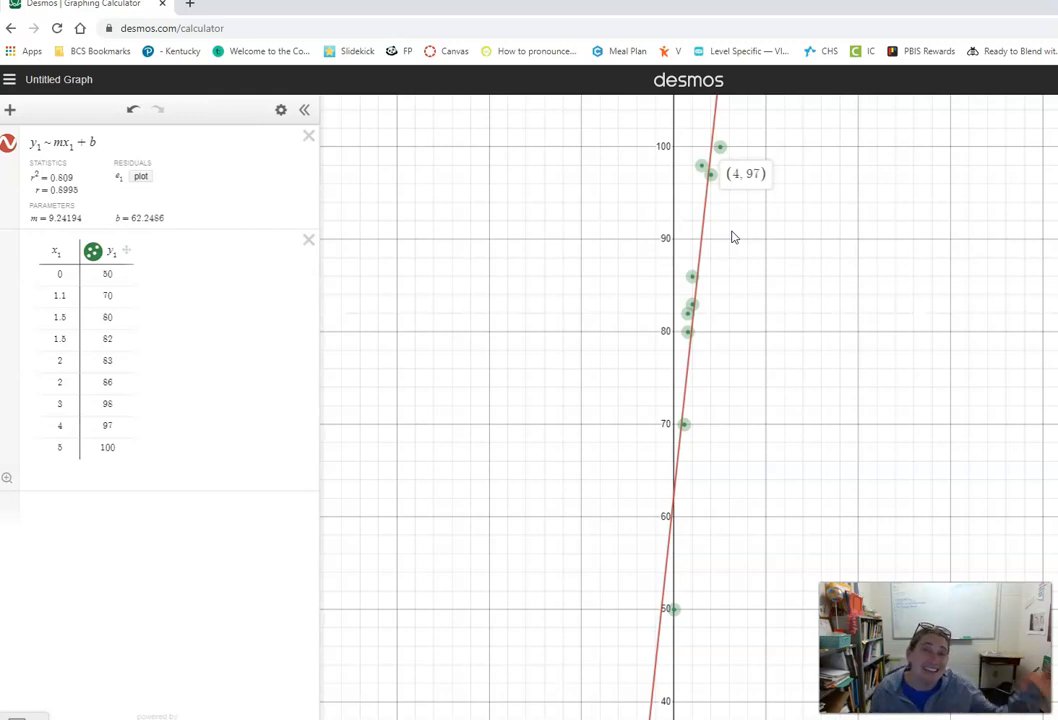
pyautogui.click(104, 683)
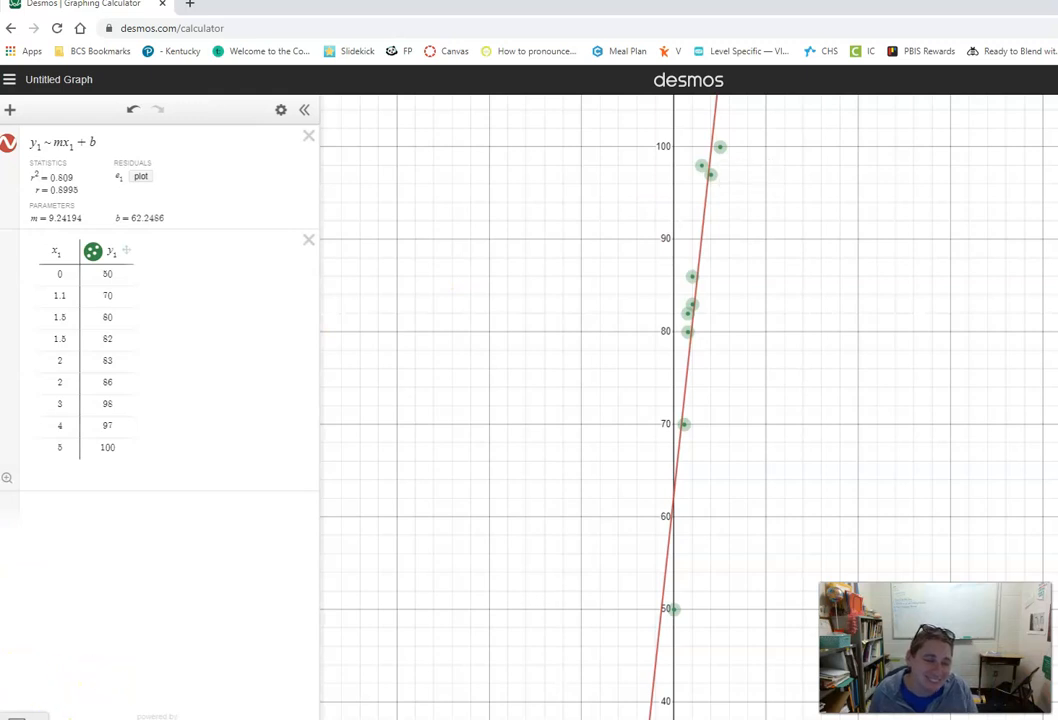